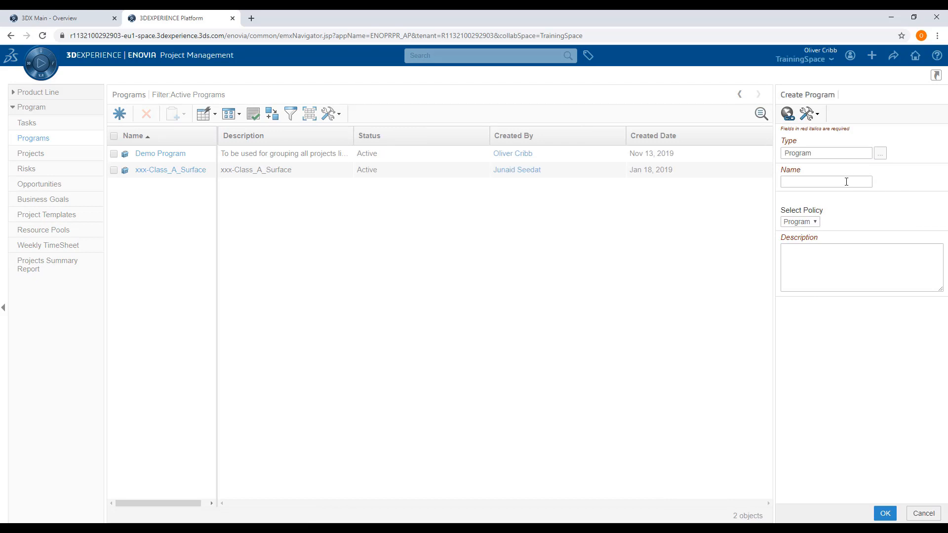
# Cancel the creation of a new program and open the list of projects belonging to Demo Program
pyautogui.click(853, 263)
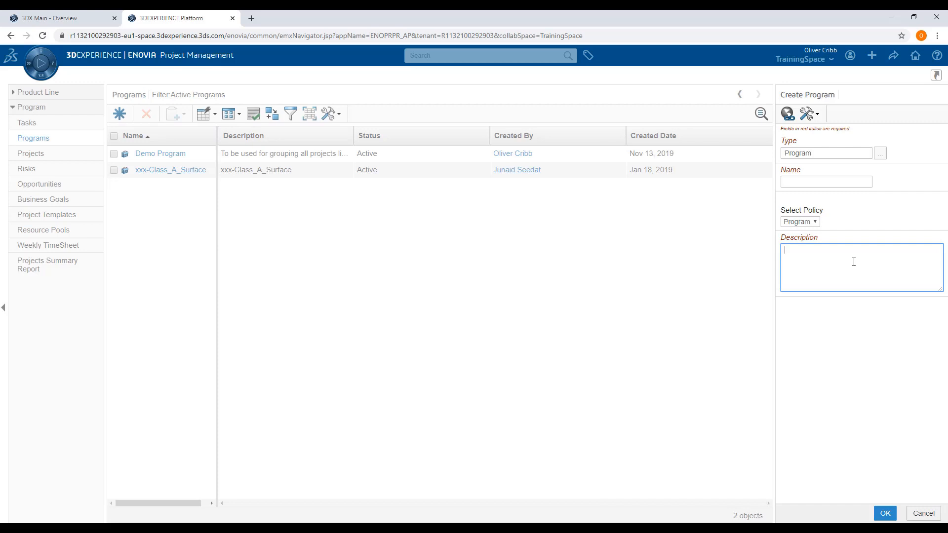
pyautogui.click(924, 514)
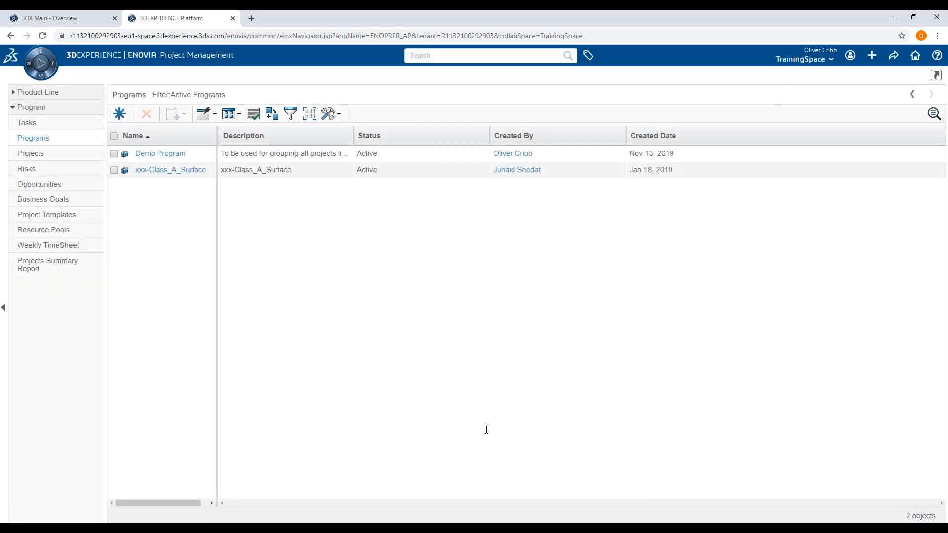
pyautogui.click(178, 155)
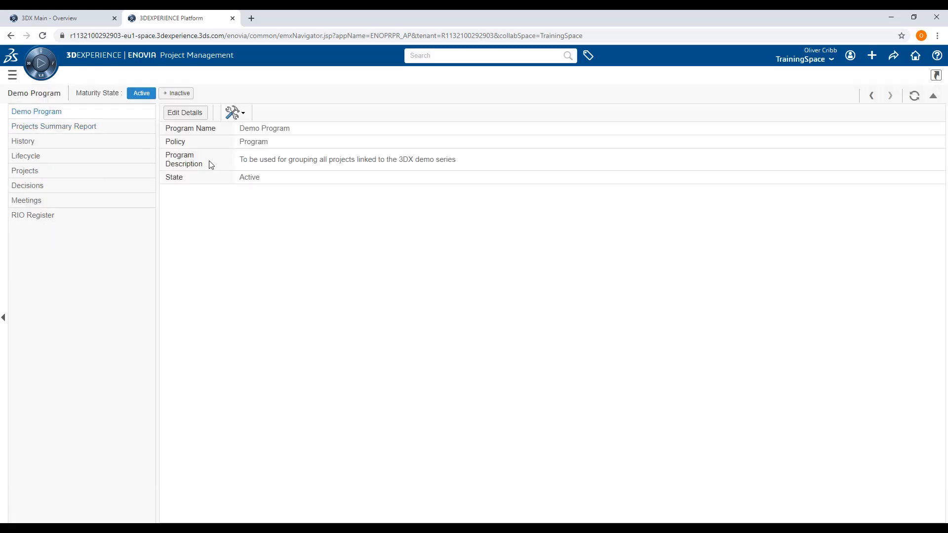
pyautogui.click(34, 172)
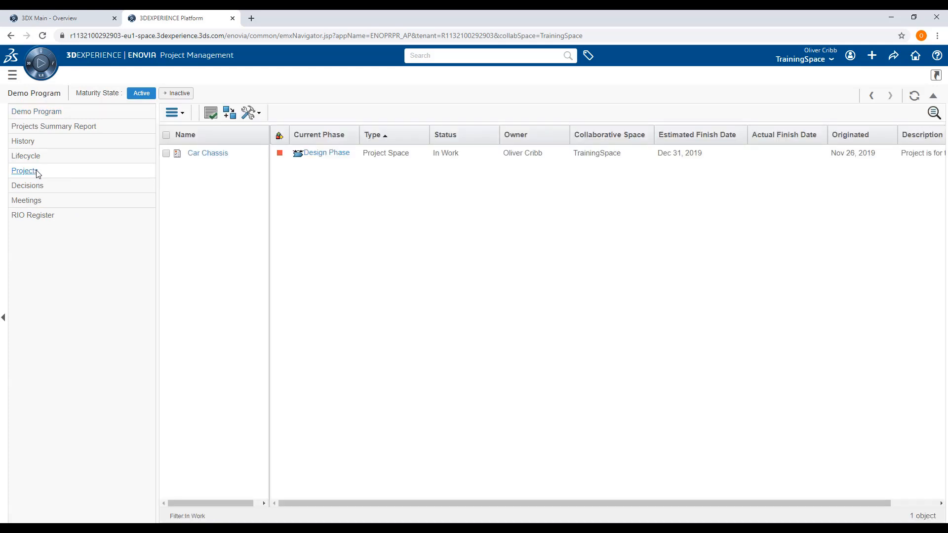
# Create a new project in Demo Program named Demo Chassis 1 with the description "Project for the 3DX Demo Series"
pyautogui.click(176, 113)
pyautogui.click(192, 132)
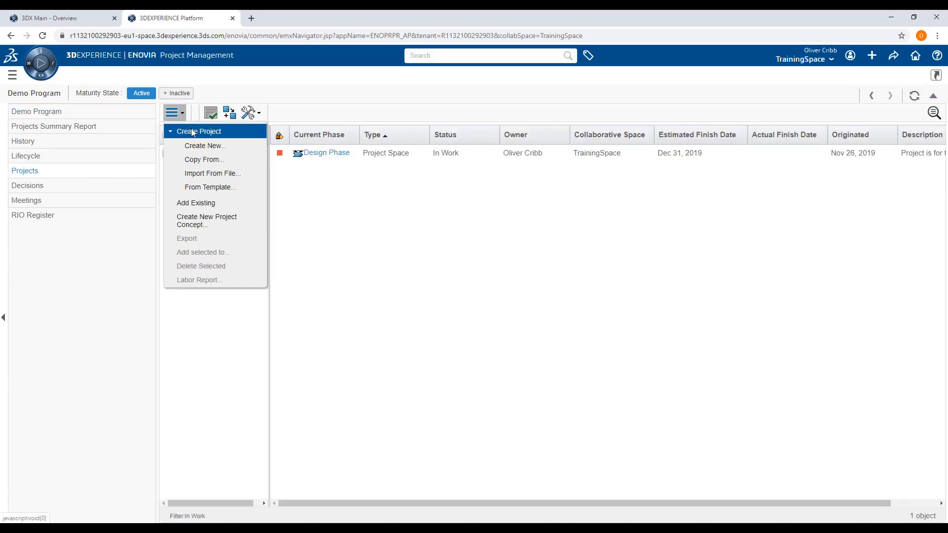
pyautogui.click(217, 147)
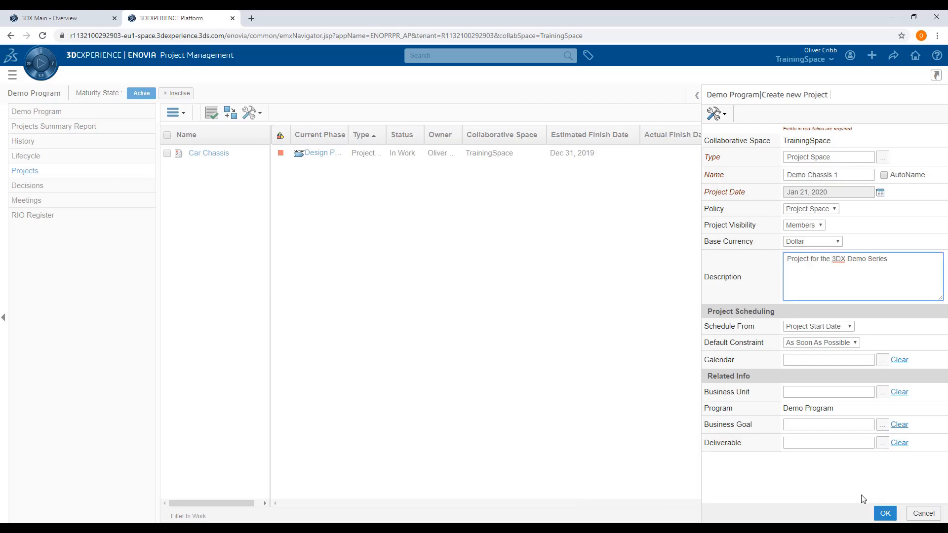
pyautogui.click(885, 514)
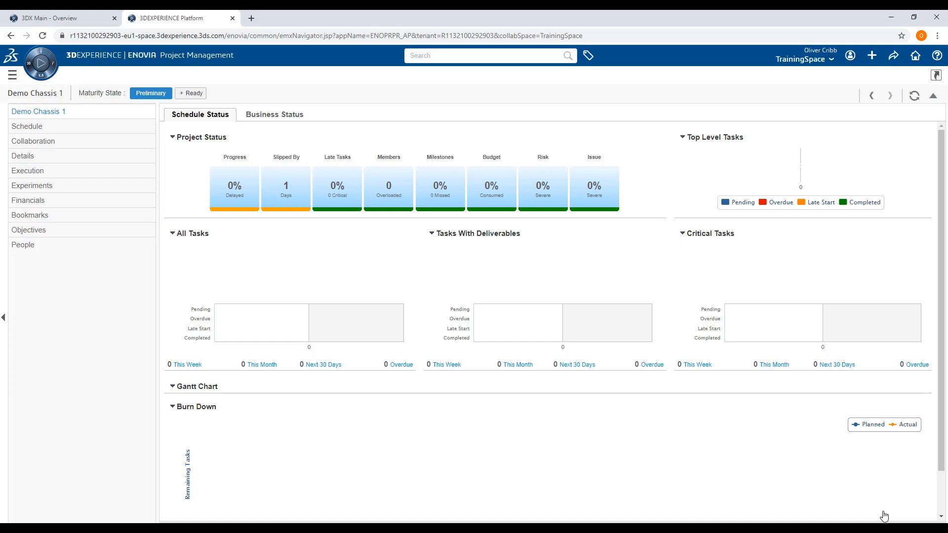
# Add the first, fifth and seventh people in the search results as members of the Demo Chassis 1 project
pyautogui.click(32, 248)
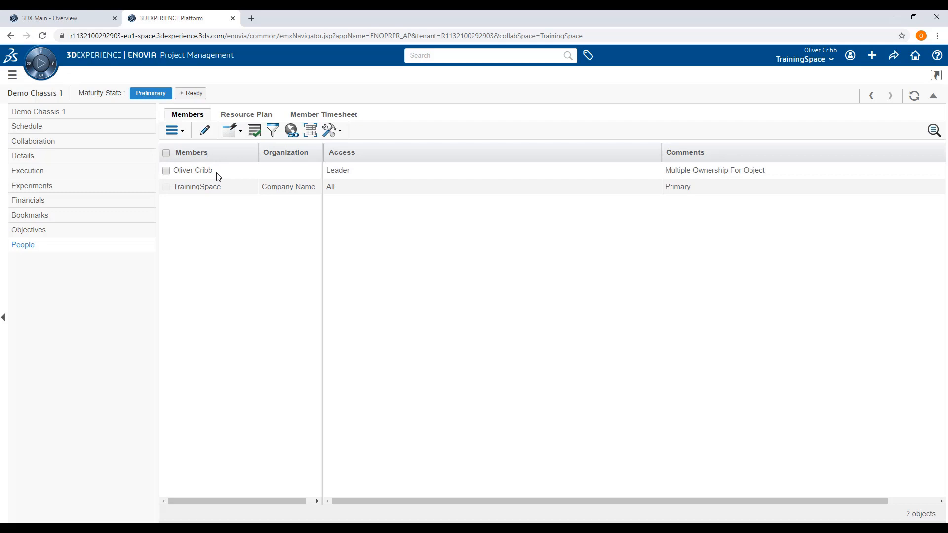
pyautogui.click(183, 132)
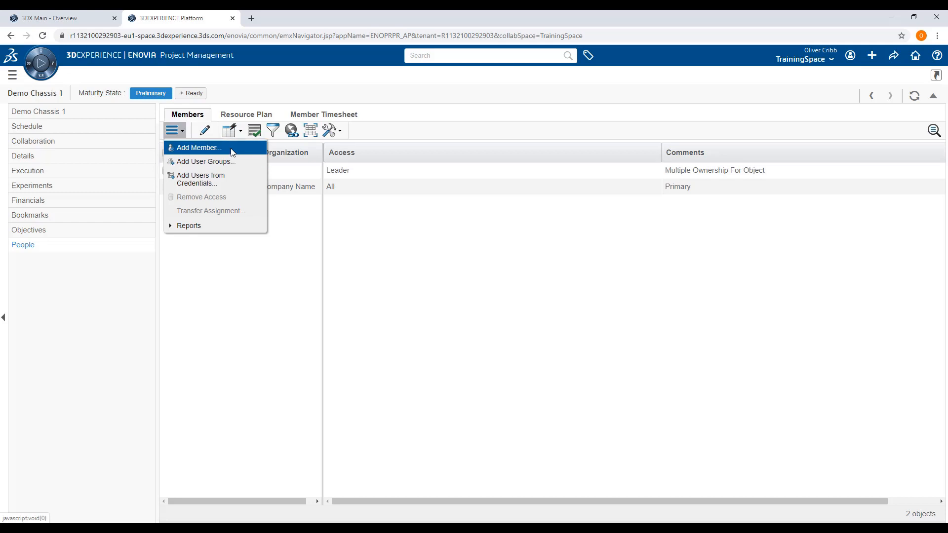
pyautogui.click(232, 150)
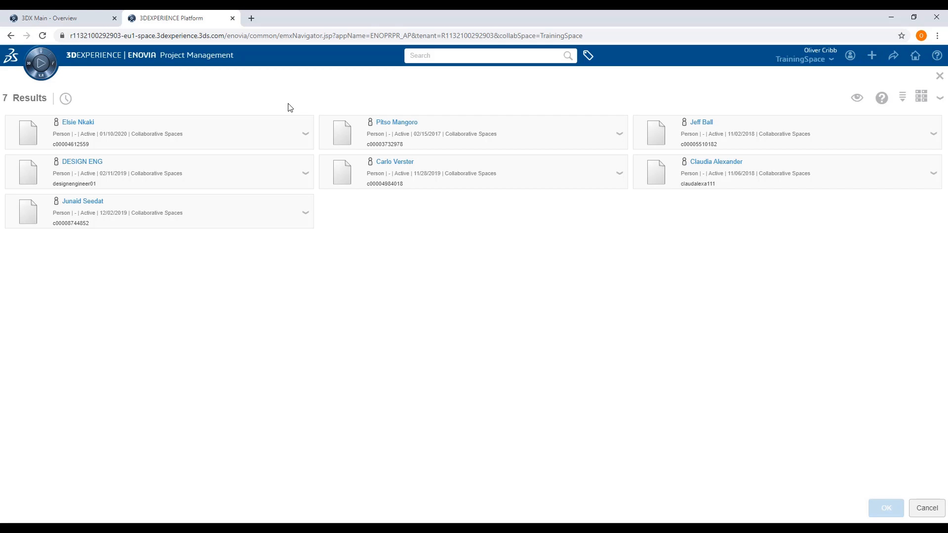
pyautogui.click(263, 127)
pyautogui.keyDown('shift'); pyautogui.click(361, 175); pyautogui.keyUp('shift')
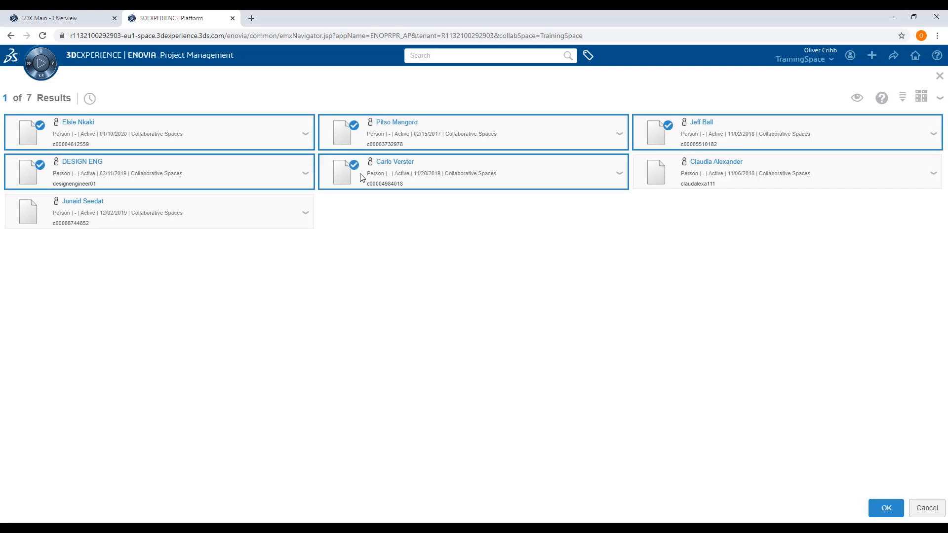
pyautogui.click(260, 133)
pyautogui.keyDown('ctrl'); pyautogui.click(366, 178); pyautogui.keyUp('ctrl')
pyautogui.keyDown('ctrl'); pyautogui.click(269, 218); pyautogui.keyUp('ctrl')
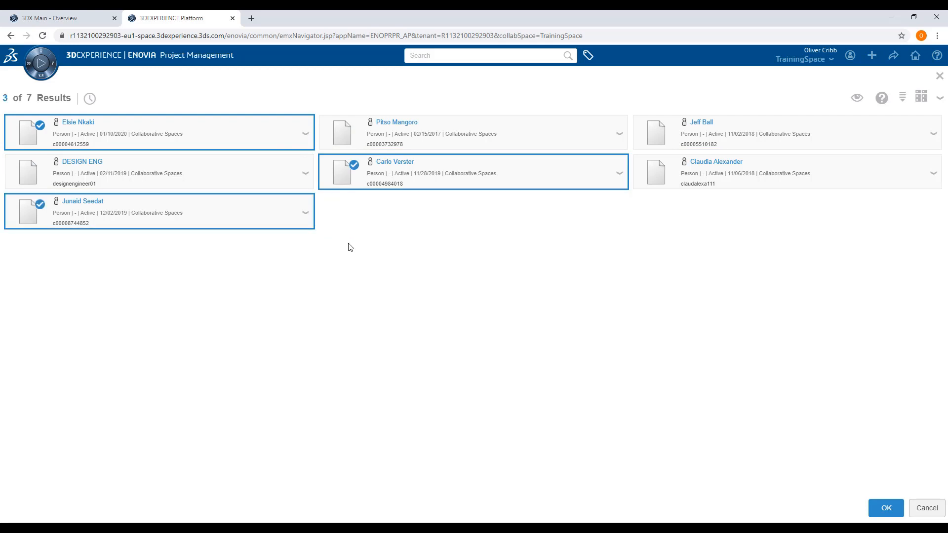
pyautogui.click(887, 509)
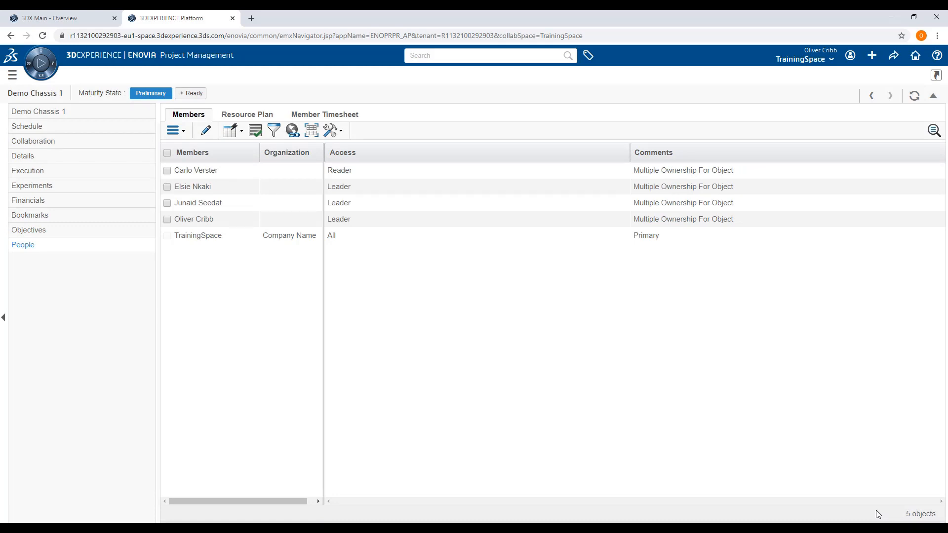
# In the Demo Chassis 1 schedule, set up a phase named Chassis Preliminary Design Phase, described as "Phase to contain tasks related to Preliminary Chassis design"
pyautogui.click(48, 129)
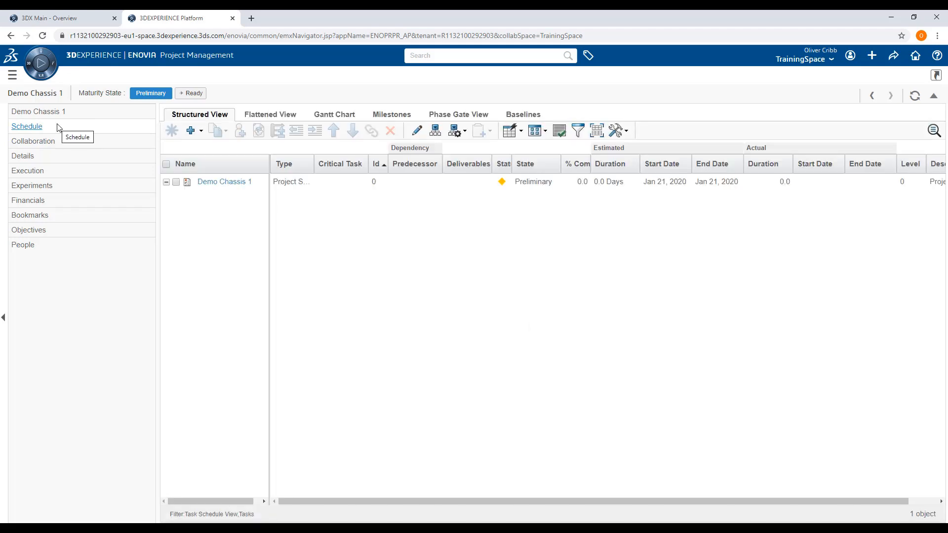
pyautogui.click(177, 184)
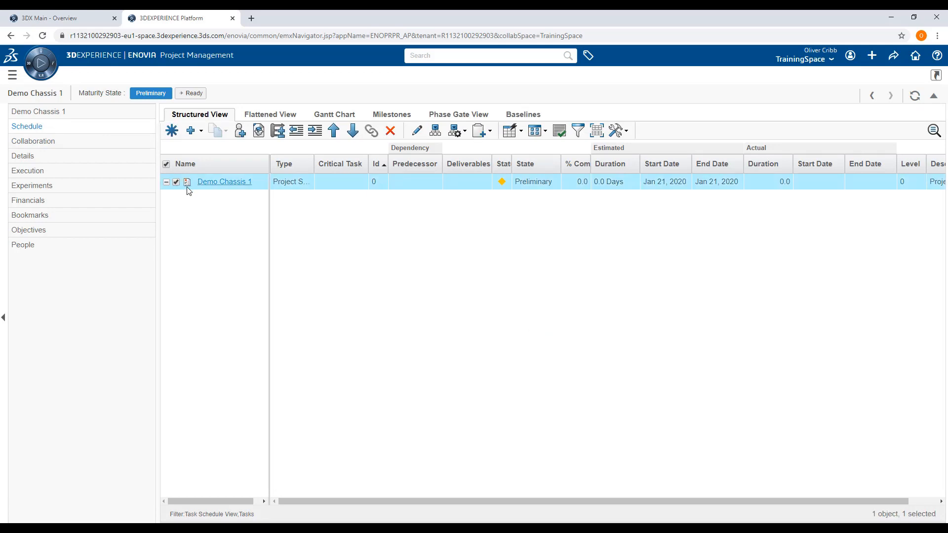
pyautogui.click(173, 131)
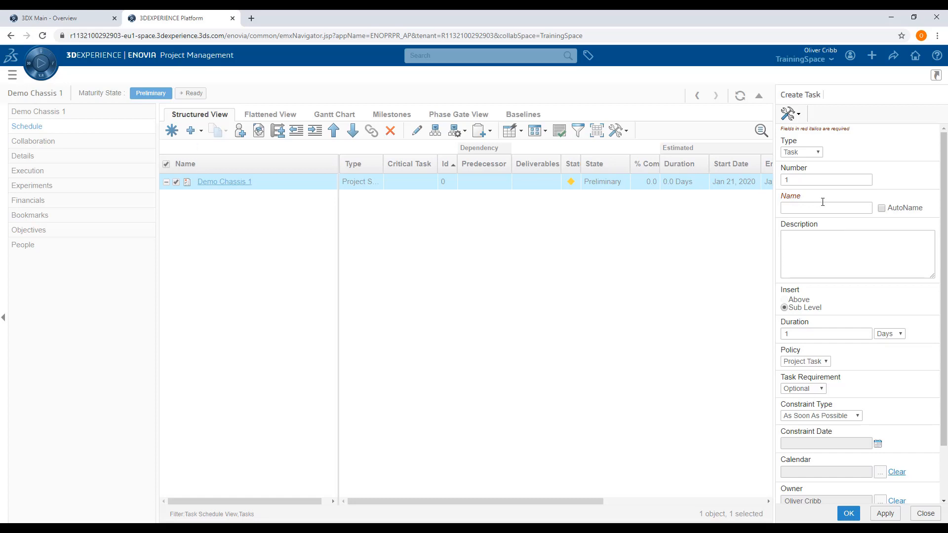
pyautogui.click(801, 154)
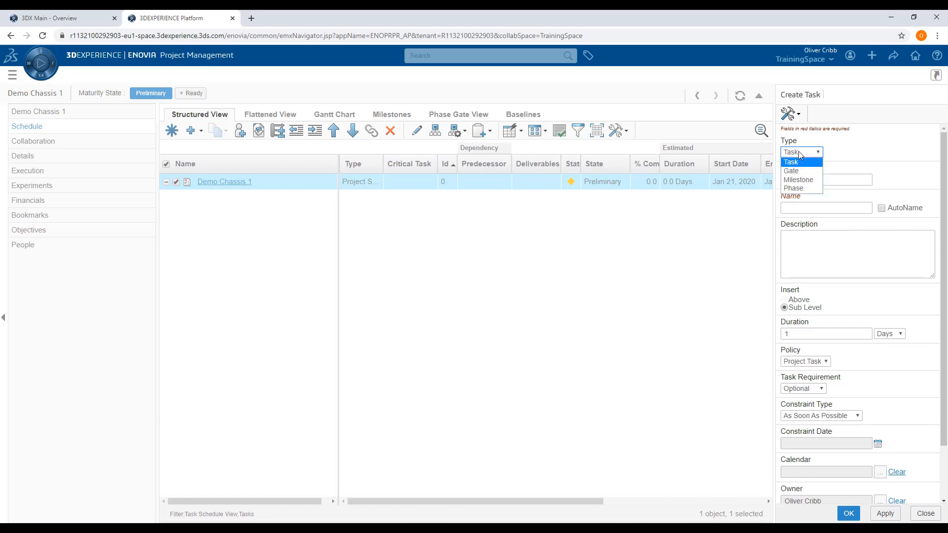
pyautogui.click(801, 189)
pyautogui.click(811, 207)
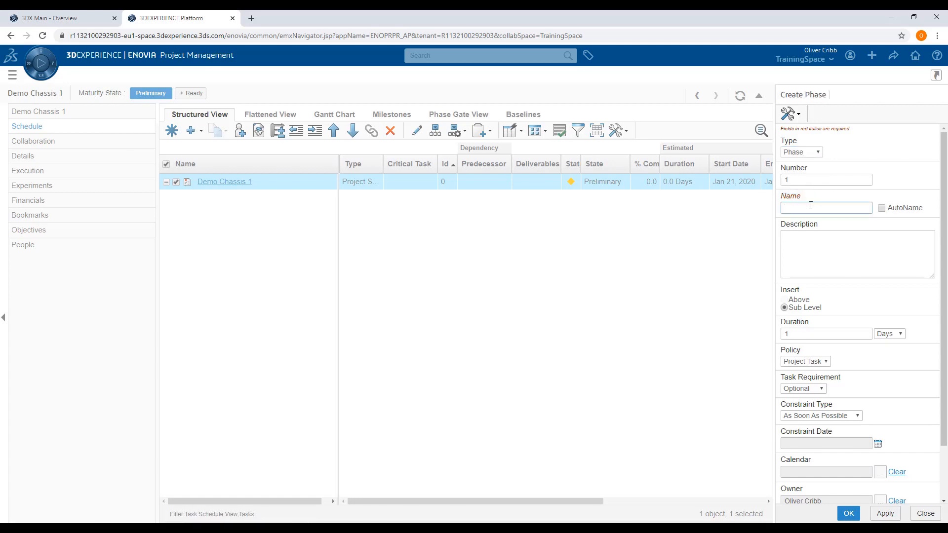
pyautogui.write('Chassis Preliminary Design')
pyautogui.click(849, 257)
pyautogui.write('Phase to contain tasks related to Preliminary Chassis design')
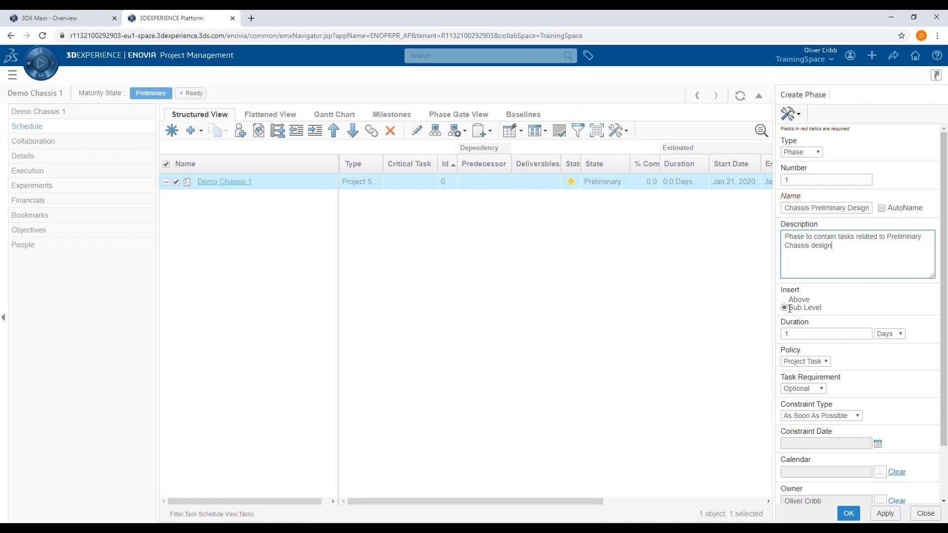
# Make the phase Mandatory with the As Soon As Possible constraint and create it
pyautogui.click(817, 321)
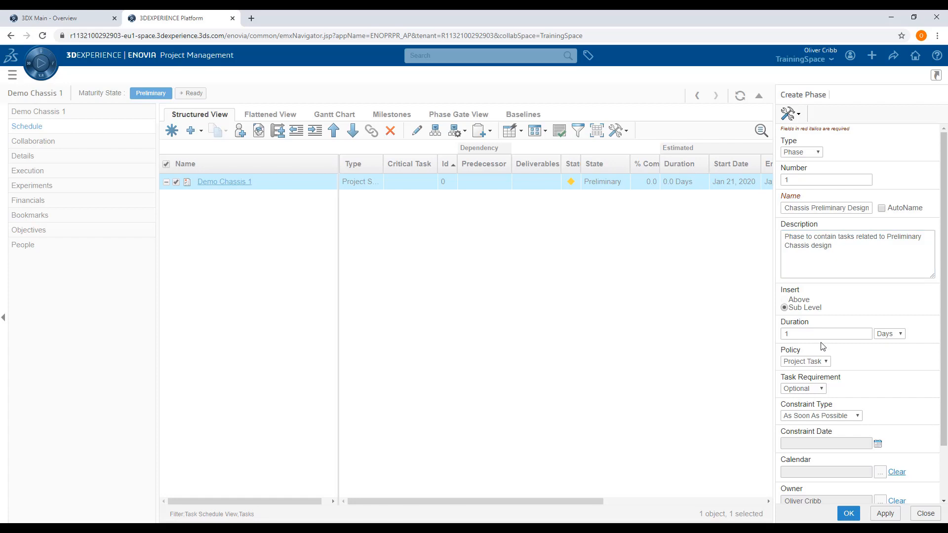
pyautogui.click(815, 389)
pyautogui.click(814, 400)
pyautogui.click(835, 391)
pyautogui.click(845, 417)
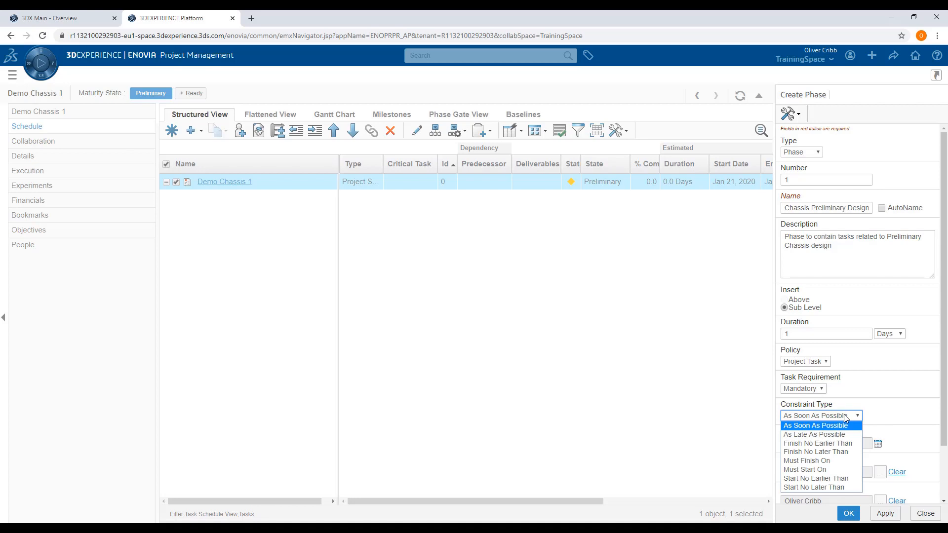
pyautogui.click(848, 426)
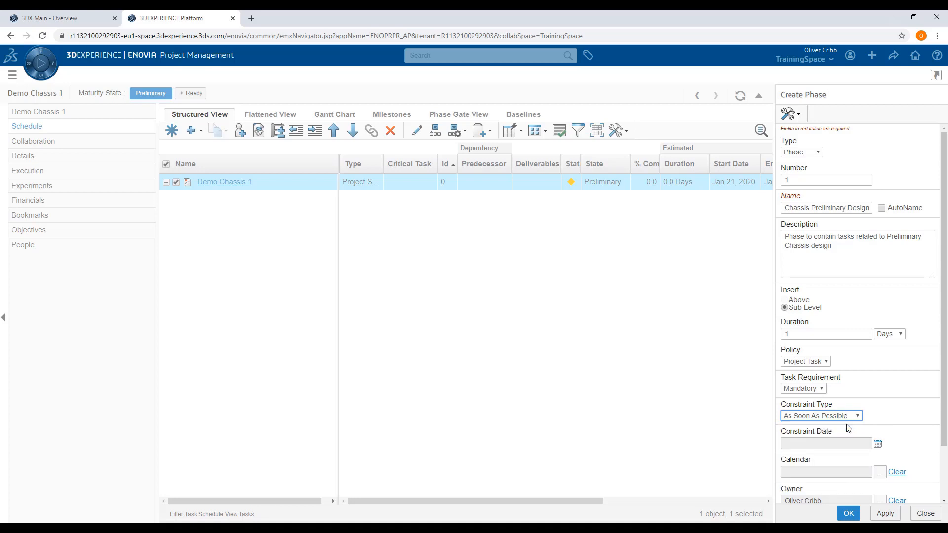
pyautogui.scroll(-3, 870, 358)
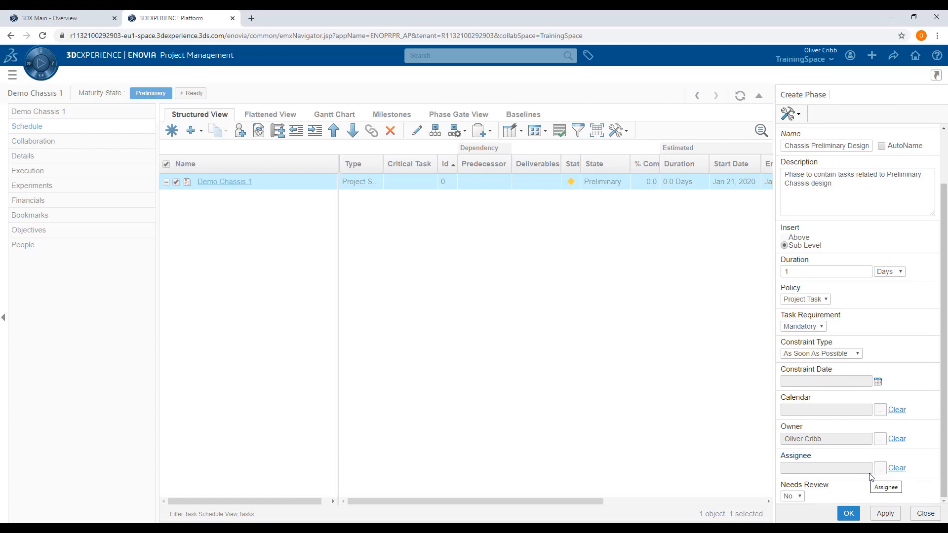
pyautogui.click(850, 514)
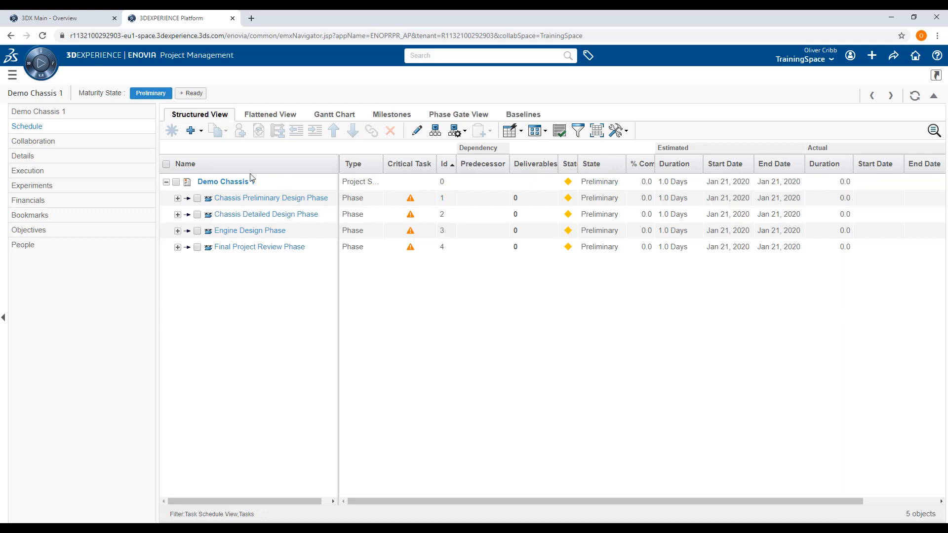
# Under Chassis Preliminary Design Phase, set up a task named Review of Previous Projects, described as "Review previous projects for assistance, and related information"
pyautogui.click(197, 199)
pyautogui.click(174, 132)
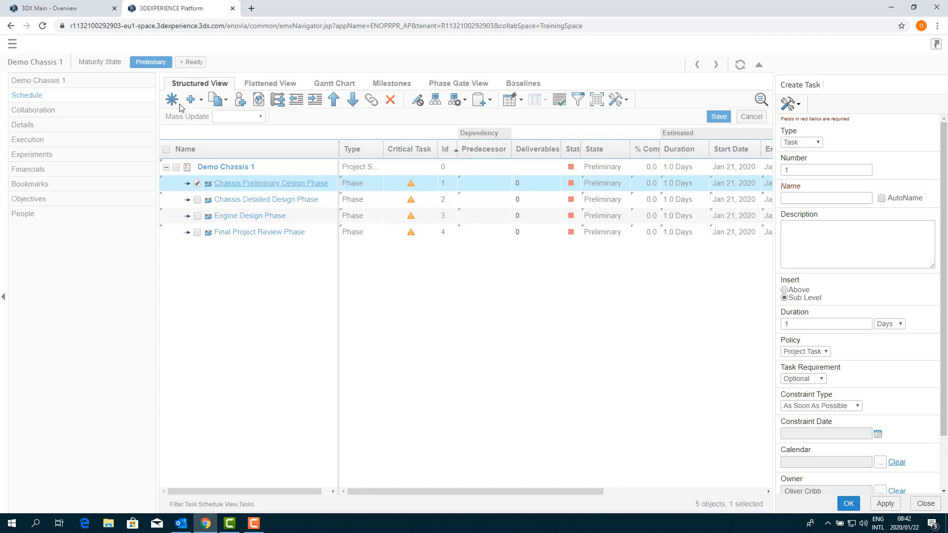
pyautogui.click(804, 143)
pyautogui.click(801, 157)
pyautogui.click(814, 198)
pyautogui.write('Review of Previous Projects')
pyautogui.press('Tab')
pyautogui.press('Tab')
pyautogui.write('Review previous projects for assistance, and related information')
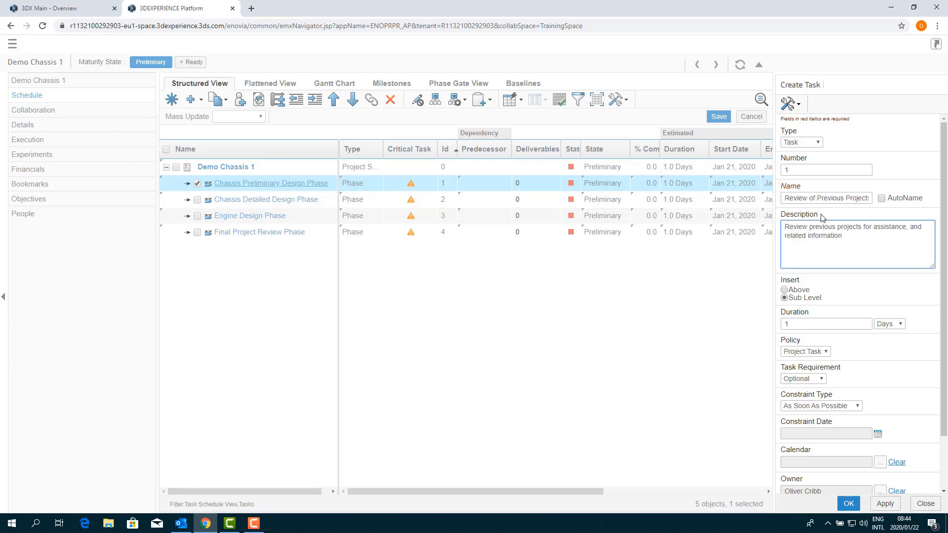
# Set the task's duration to 3 days, its requirement to Mandatory and its constraint type to Must Start On
pyautogui.click(816, 325)
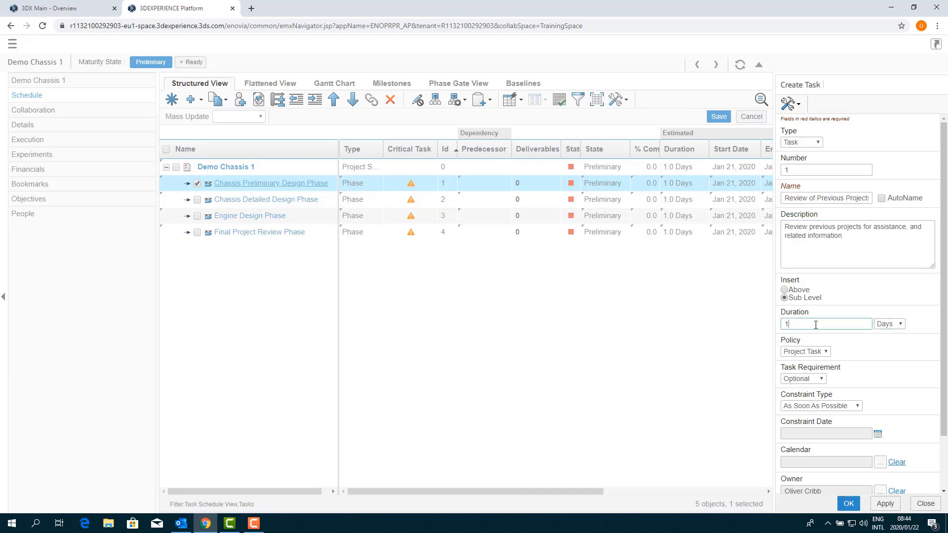
pyautogui.press('BackSpace')
pyautogui.write('3')
pyautogui.click(841, 406)
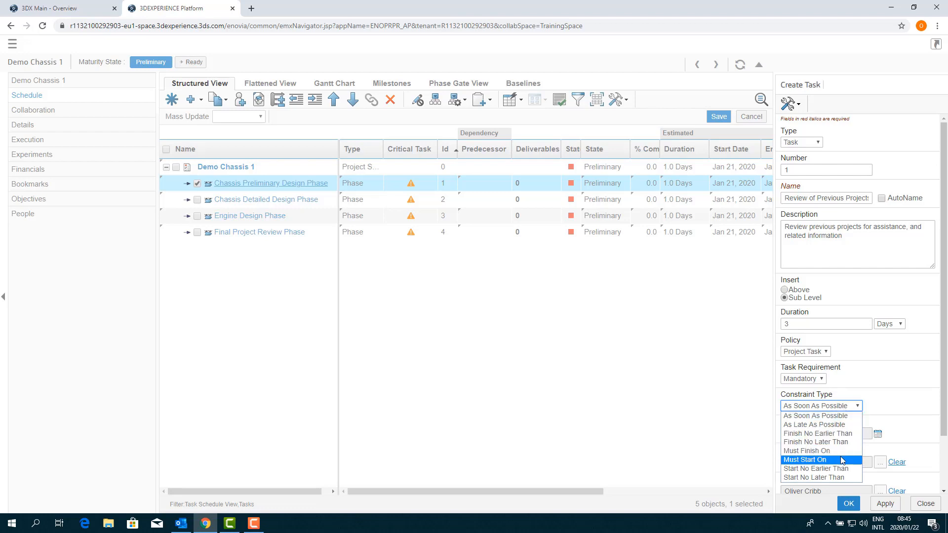
pyautogui.click(841, 459)
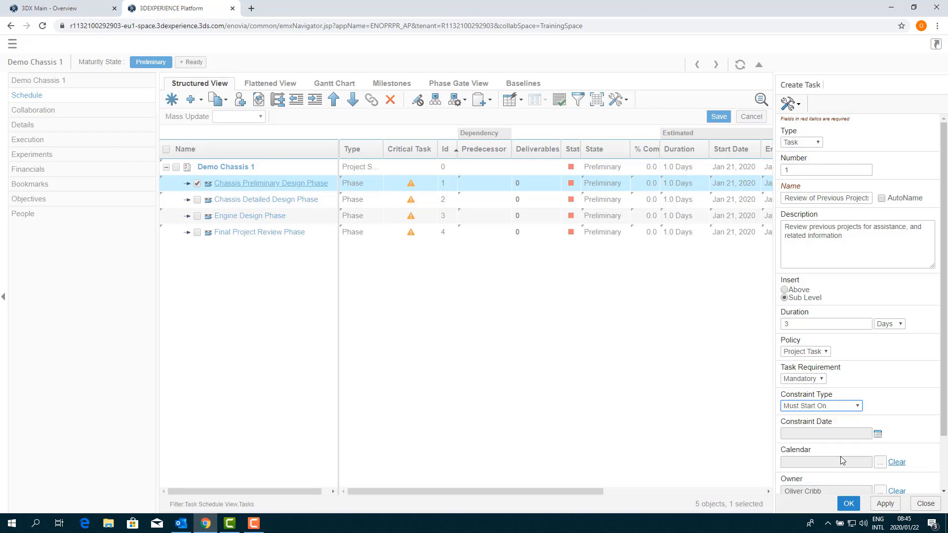
# Set the task's constraint date to Feb 10, 2020 and create the task
pyautogui.click(878, 435)
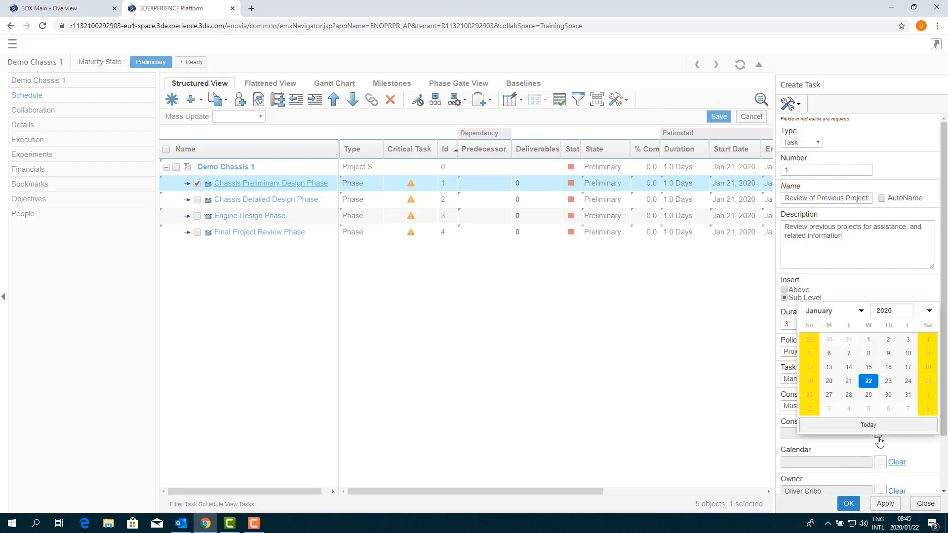
pyautogui.click(862, 311)
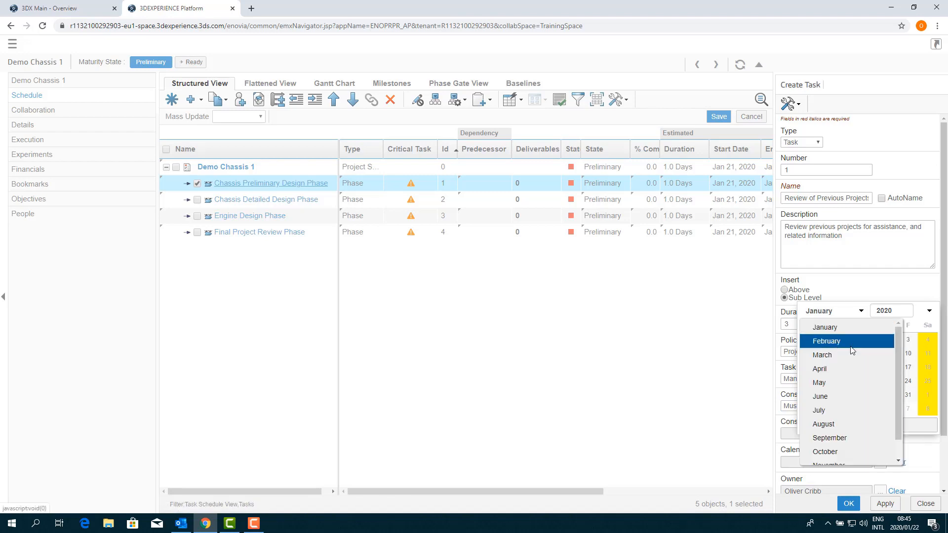
pyautogui.click(840, 340)
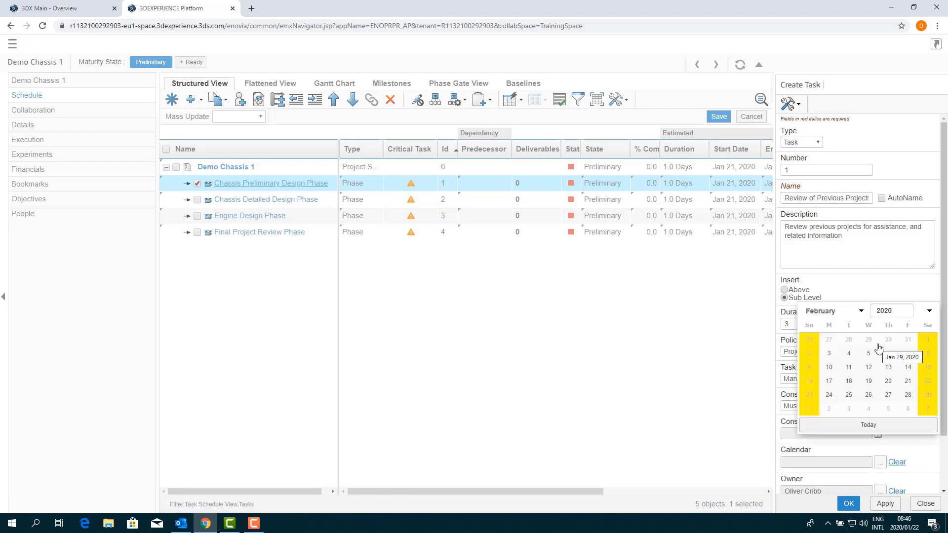
pyautogui.click(829, 367)
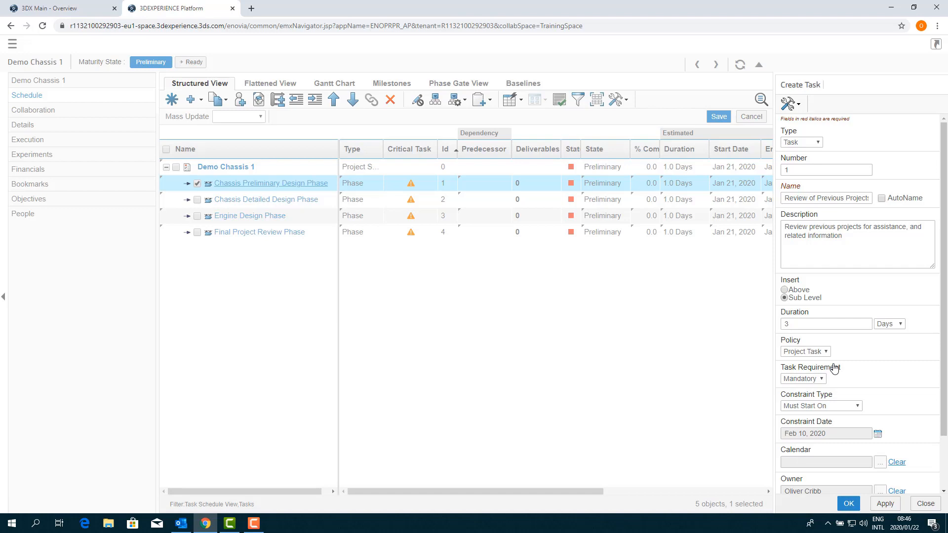
pyautogui.scroll(-2, 834, 368)
pyautogui.click(849, 503)
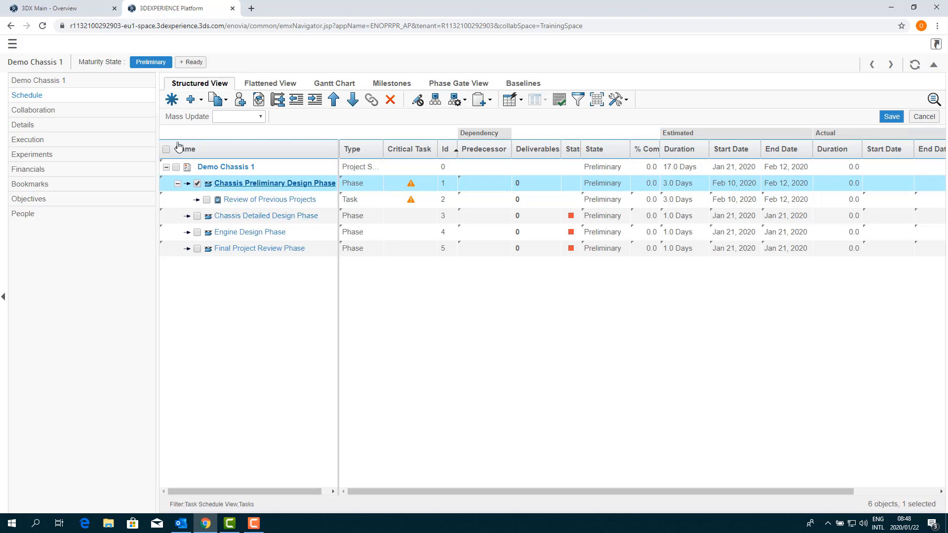
# Start creating another task under Chassis Preliminary Design Phase
pyautogui.click(171, 100)
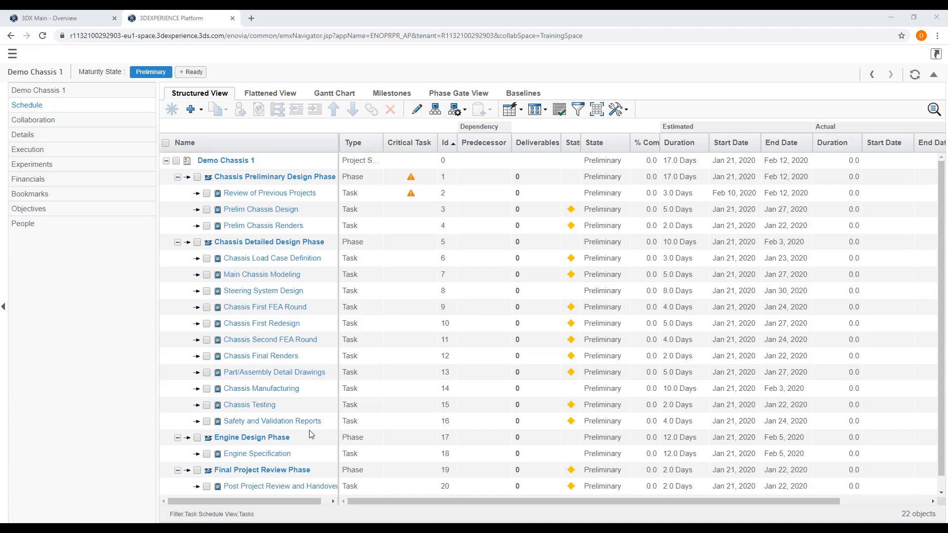
# Add Review of Previous Projects as a Finish-To-Start predecessor of the Prelim Chassis Design task and close the dependency window
pyautogui.scroll(-1, 311, 433)
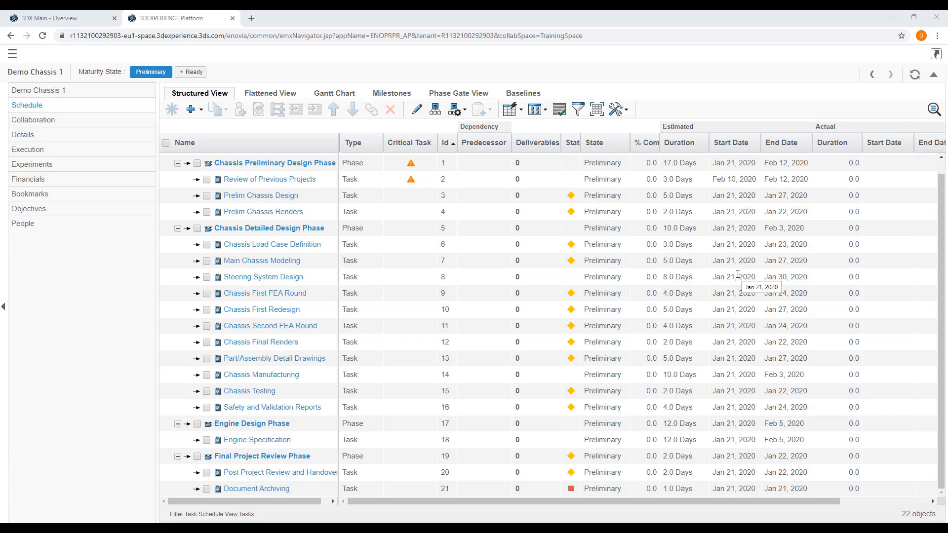
pyautogui.click(207, 196)
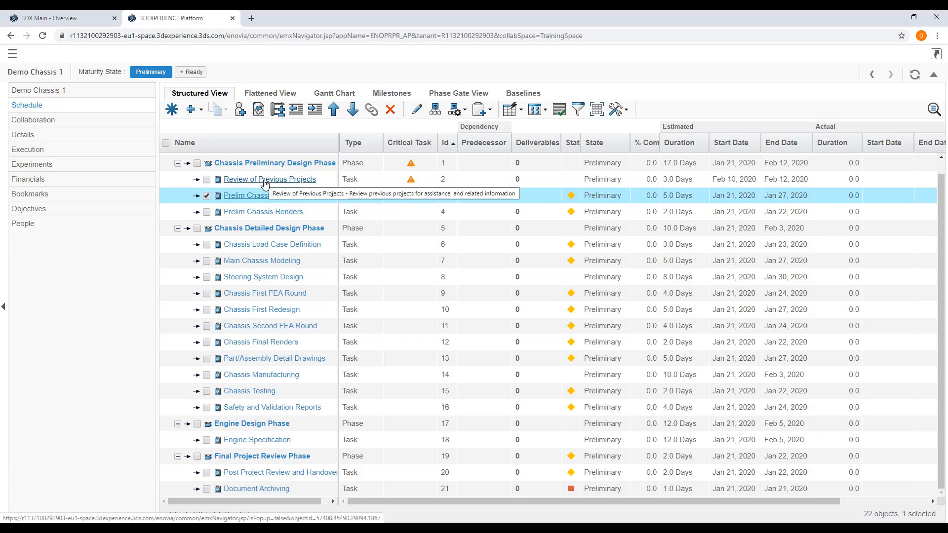
pyautogui.click(278, 110)
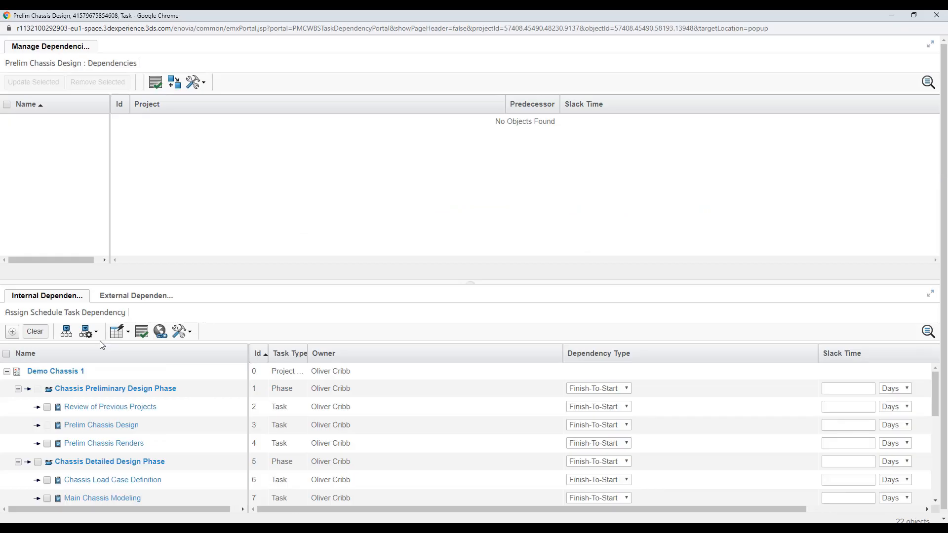
pyautogui.click(48, 407)
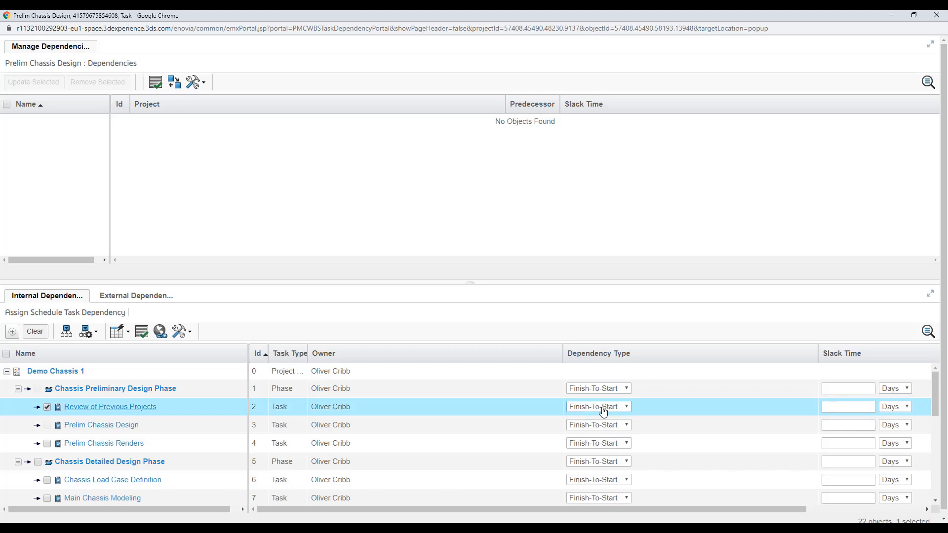
pyautogui.click(12, 332)
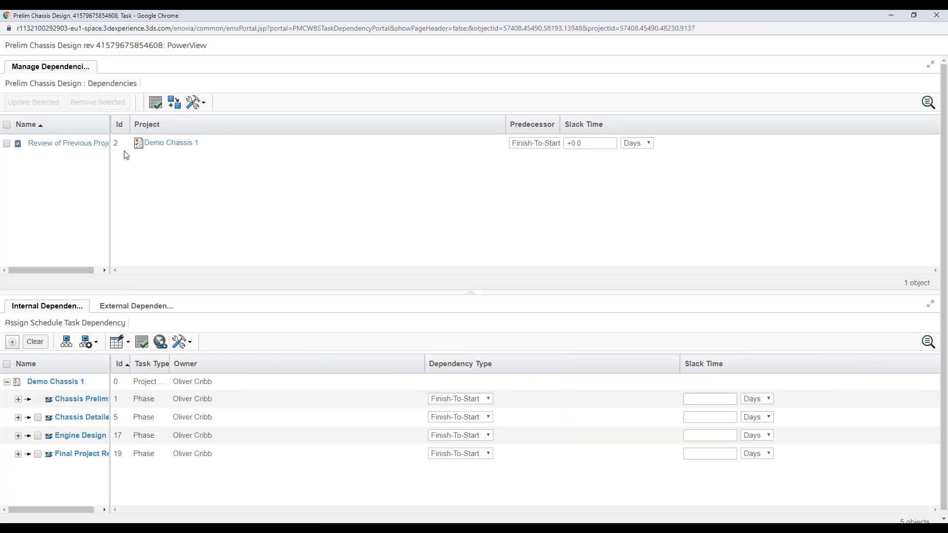
pyautogui.moveTo(109, 172); pyautogui.dragTo(159, 183)
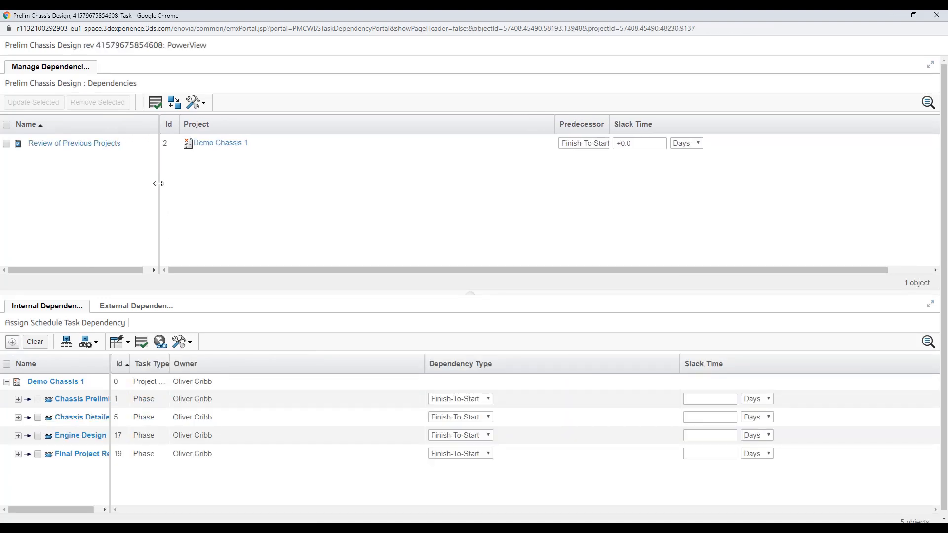
pyautogui.click(937, 15)
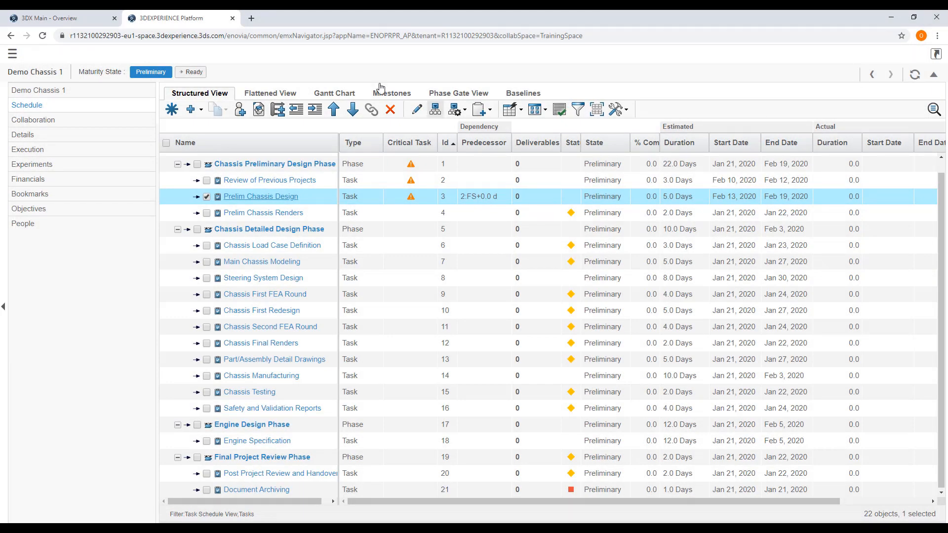
# In the Gantt chart, link the end of Review of Previous Projects to the start of Prelim Chassis Renders
pyautogui.click(336, 94)
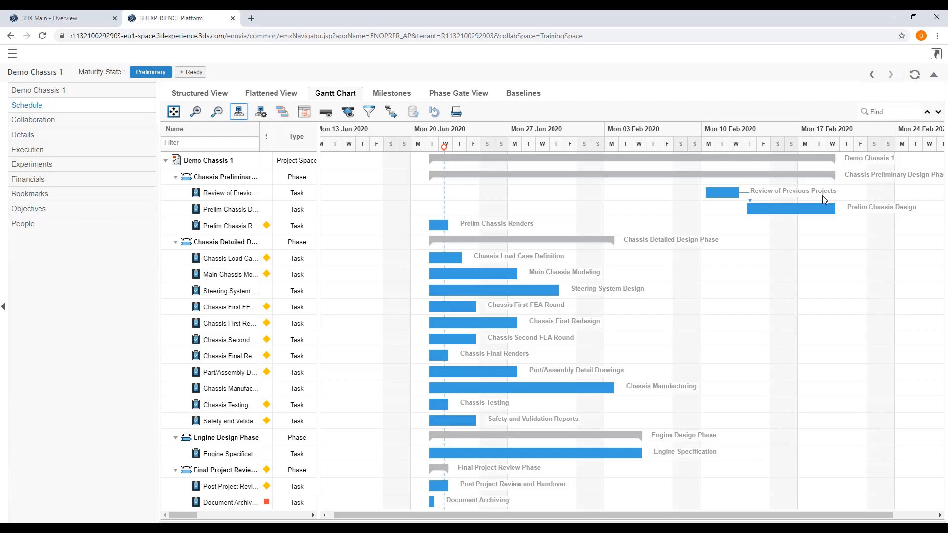
pyautogui.click(723, 194)
pyautogui.moveTo(740, 197); pyautogui.dragTo(428, 228)
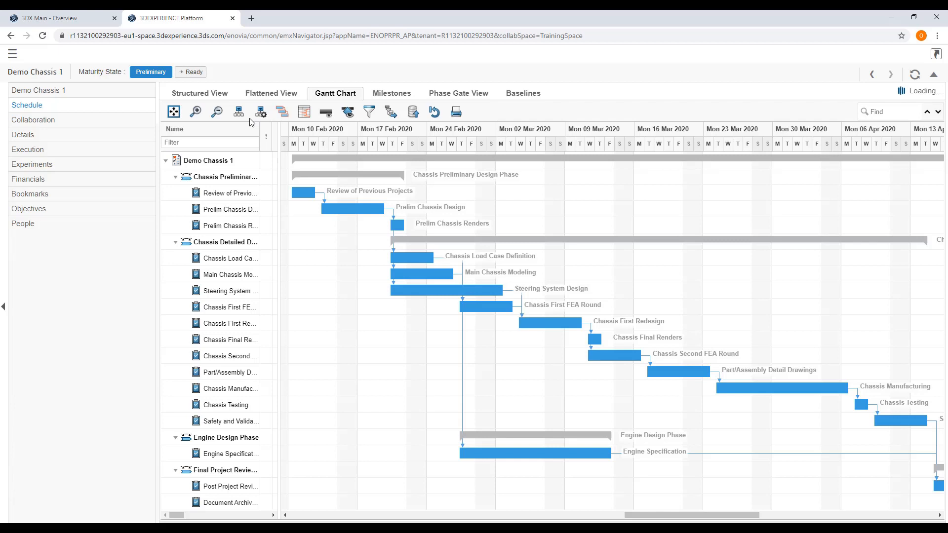
# Save the Gantt chart's schedule changes and highlight the project's critical path
pyautogui.click(414, 114)
pyautogui.click(283, 113)
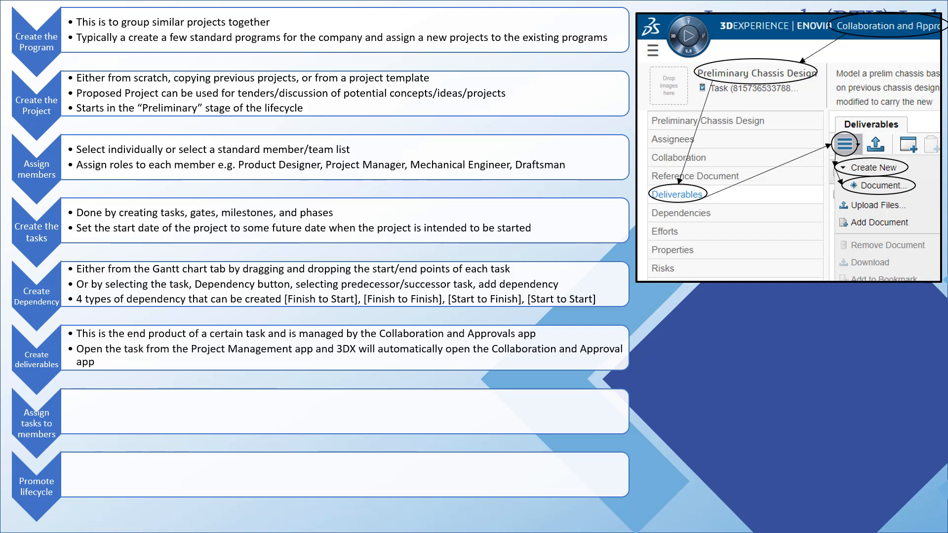
pyautogui.press('Right')
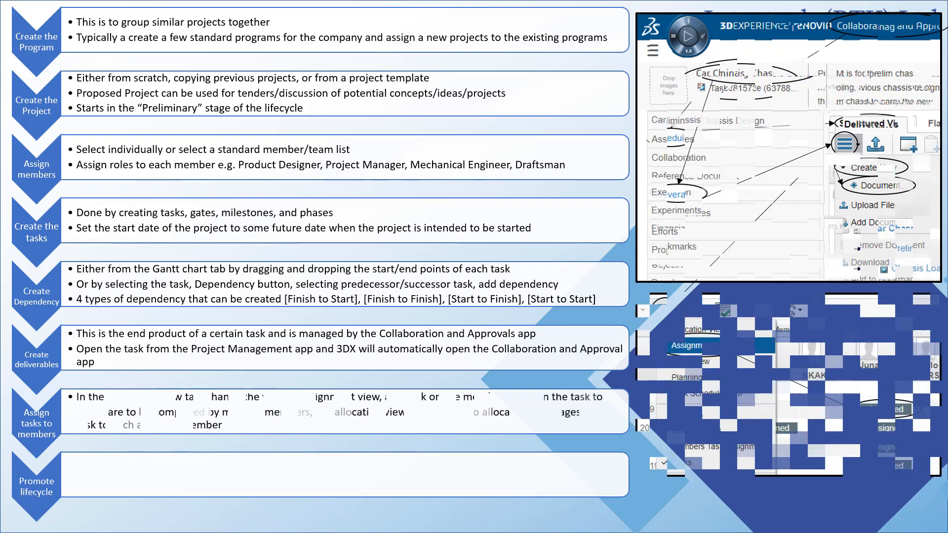